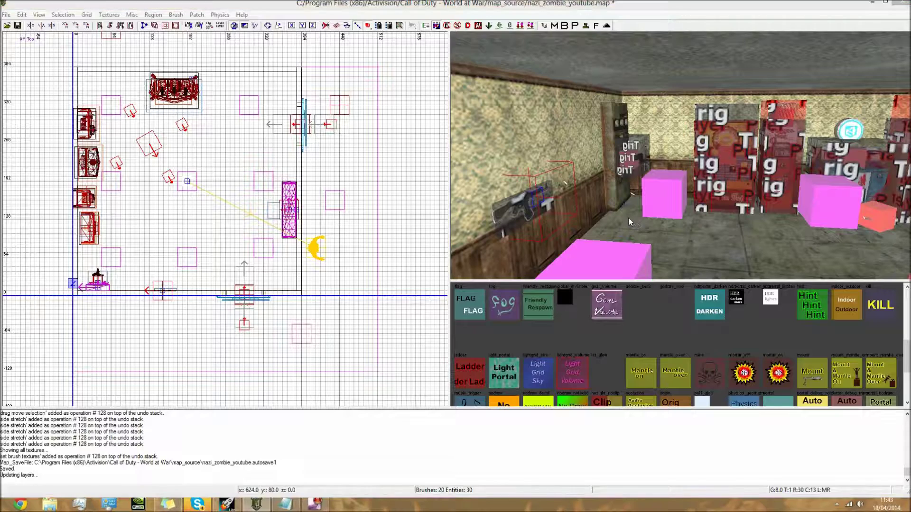
Step: Create an info_volume brush inside the room and stretch it over the whole floor area, 368 by 368 units
mouse_move(628, 219)
right_mouse_down()
mouse_move(754, 218)
mouse_move(687, 233)
mouse_move(632, 221)
right_mouse_up()
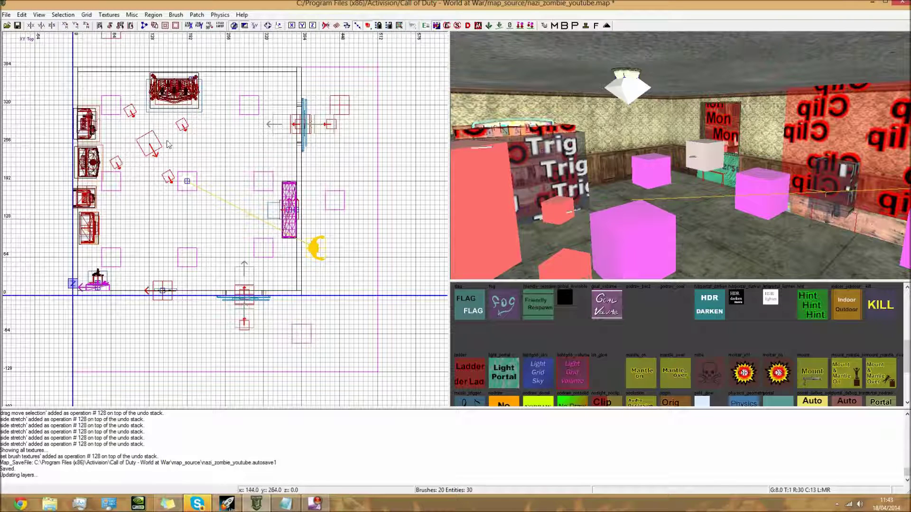
right_click(208, 136)
mouse_move(253, 414)
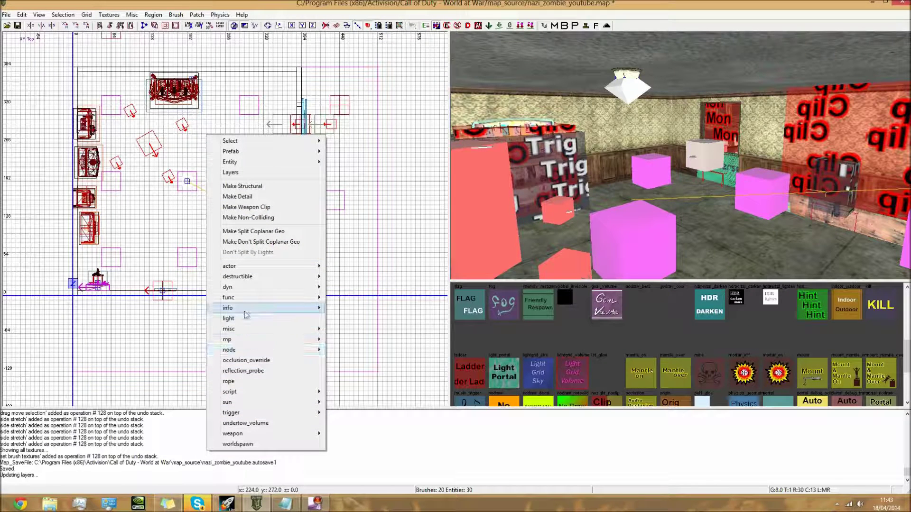
mouse_move(246, 314)
left_click(367, 372)
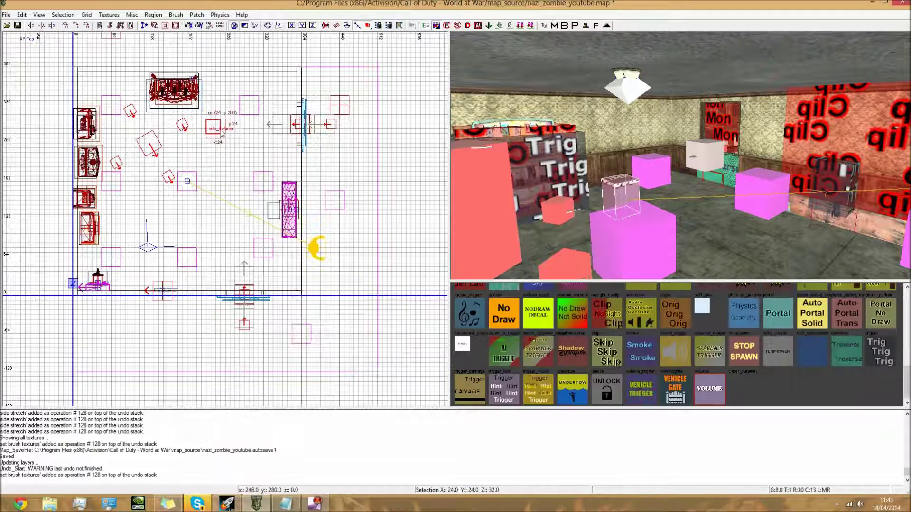
left_click_drag(219, 130, 302, 303)
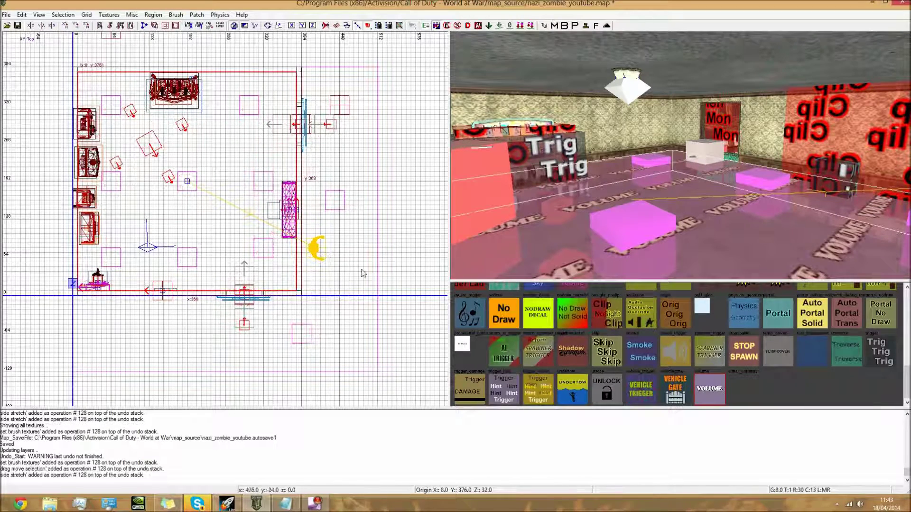
Step: Raise the top of the info_volume in the front view to a height of 112 units, then deselect it
right_click_drag(643, 195, 583, 223)
right_click_drag(626, 166, 637, 213)
right_click_drag(693, 216, 634, 191)
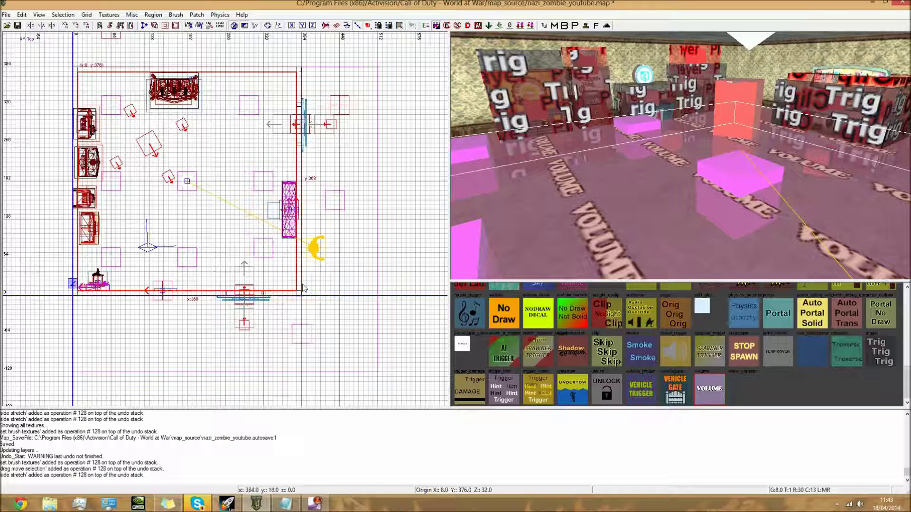
key("ctrl+Tab")
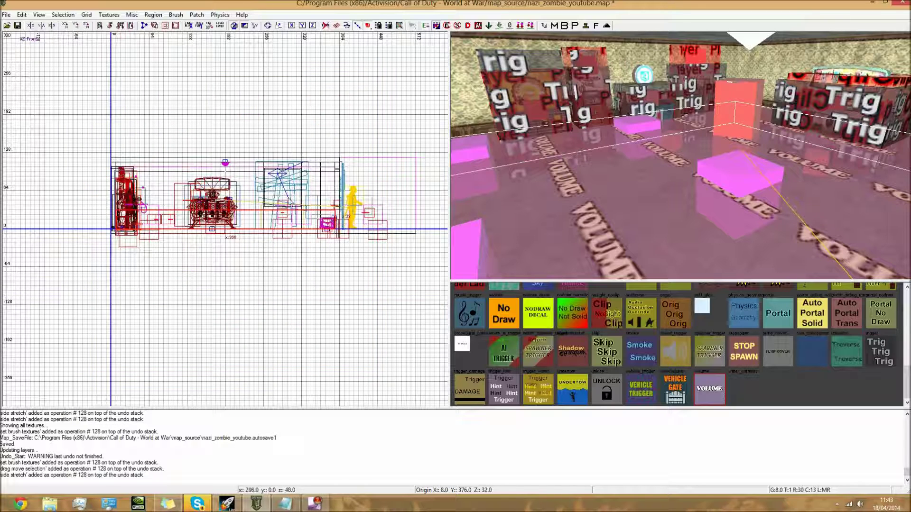
left_click_drag(288, 199, 291, 153)
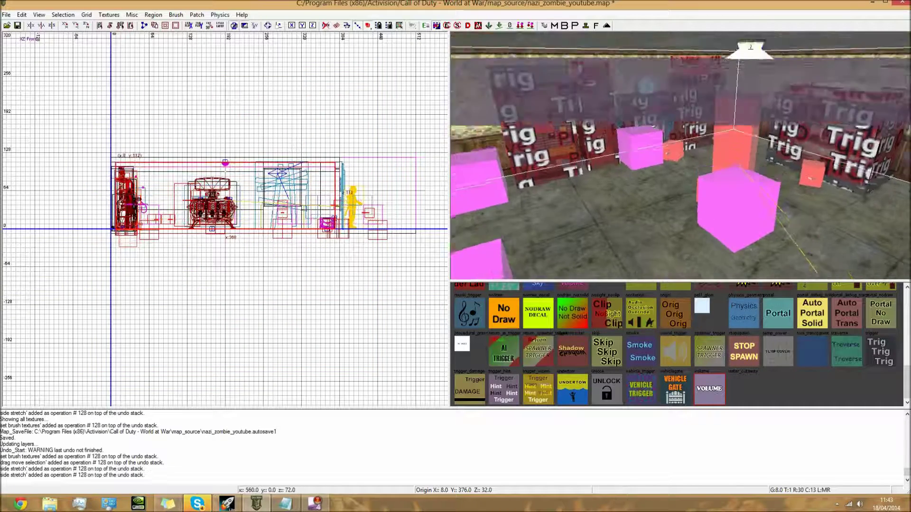
right_click_drag(680, 163, 679, 154, "ctrl")
right_click_drag(619, 156, 619, 156)
key("Escape")
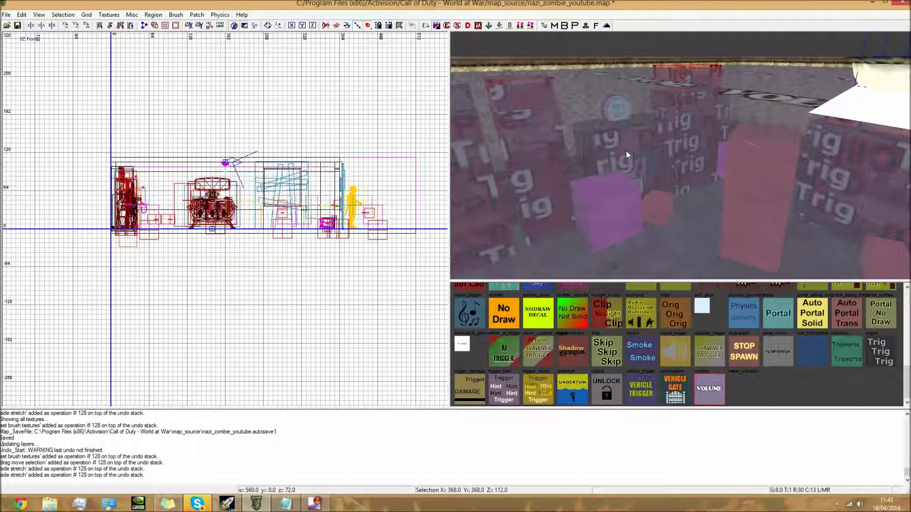
Step: Check the info_volume's entity properties and lower its top to a height of 96 units
left_click(623, 147, "shift")
key("n")
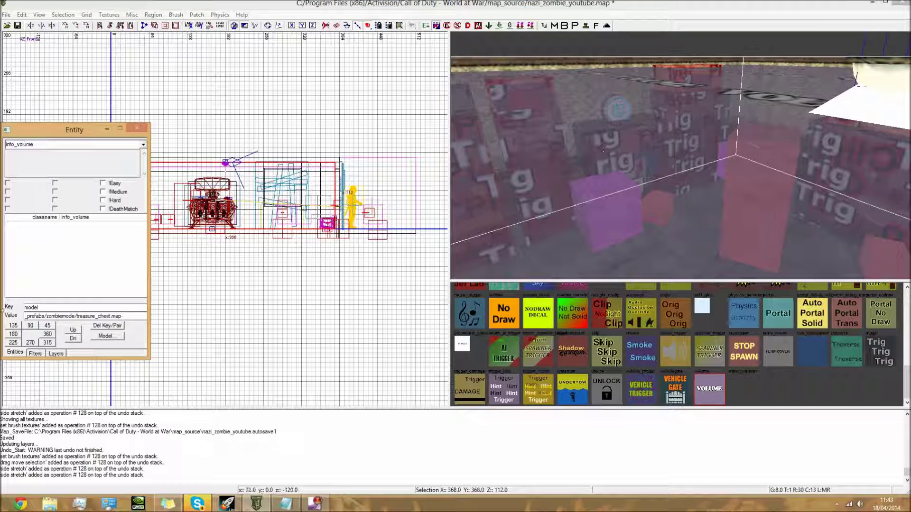
key("n")
left_click_drag(212, 131, 211, 139)
right_click_drag(634, 119, 668, 107)
key("Escape")
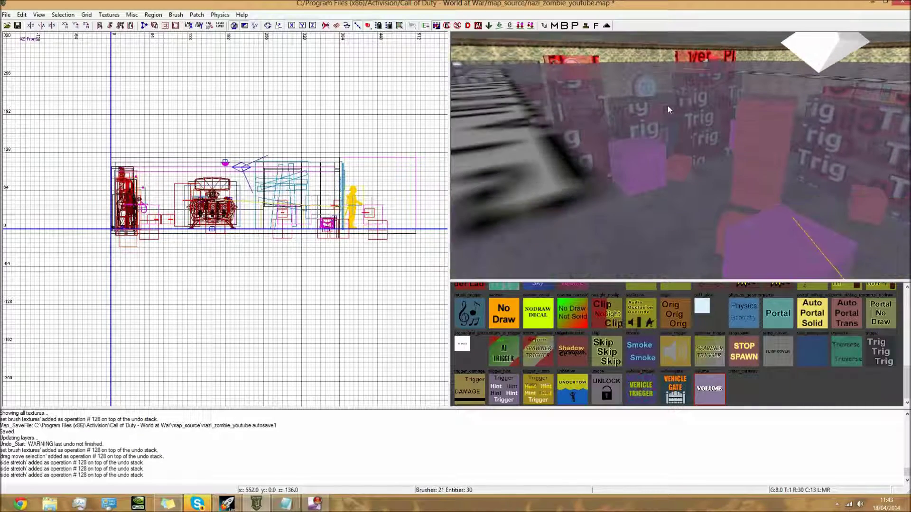
Step: Try to split the info_volume into two halves along x 192 in the top view, keeping only one half selected
left_click(667, 107, "shift")
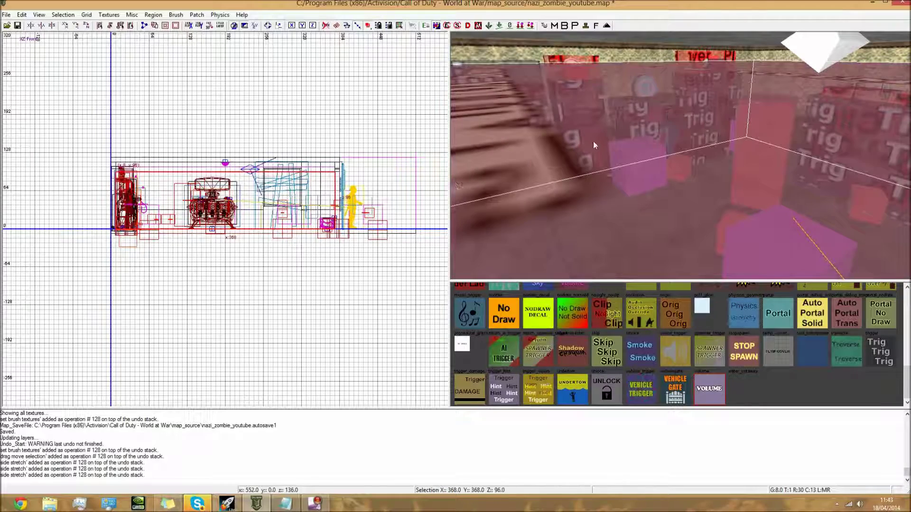
key("ctrl+Tab")
key("ctrl+Tab")
scroll(261, 241, "down", 2)
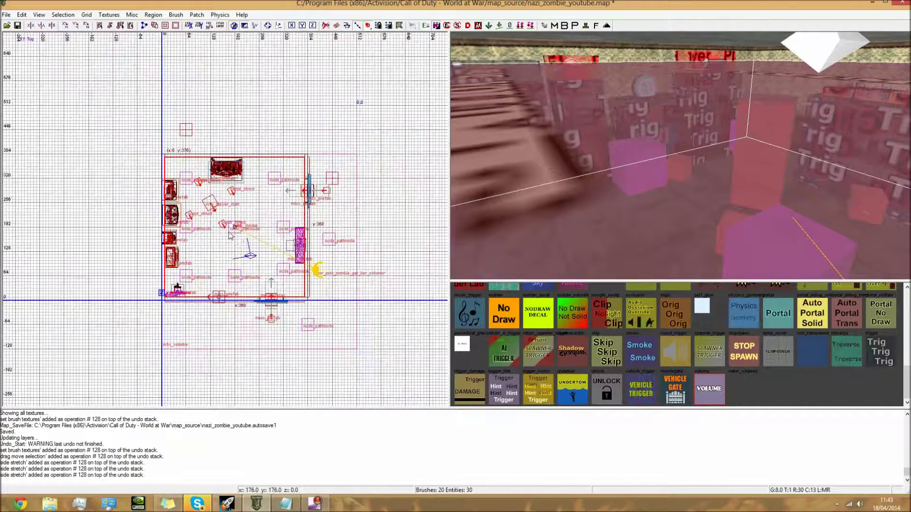
scroll(234, 218, "up", 2)
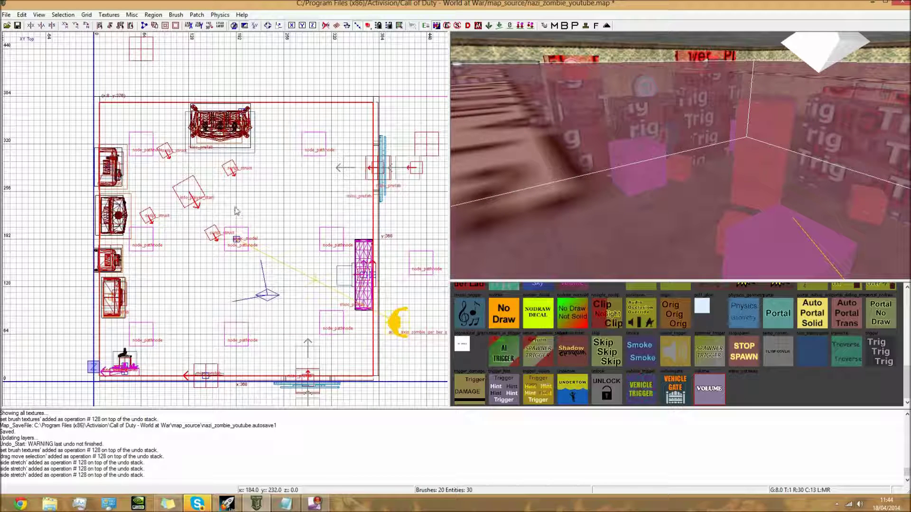
left_click(236, 209)
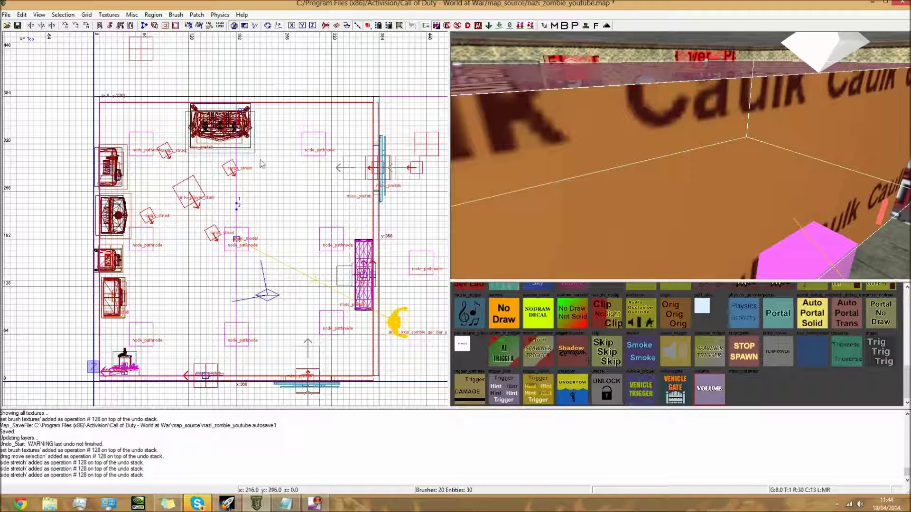
key("shift+Return")
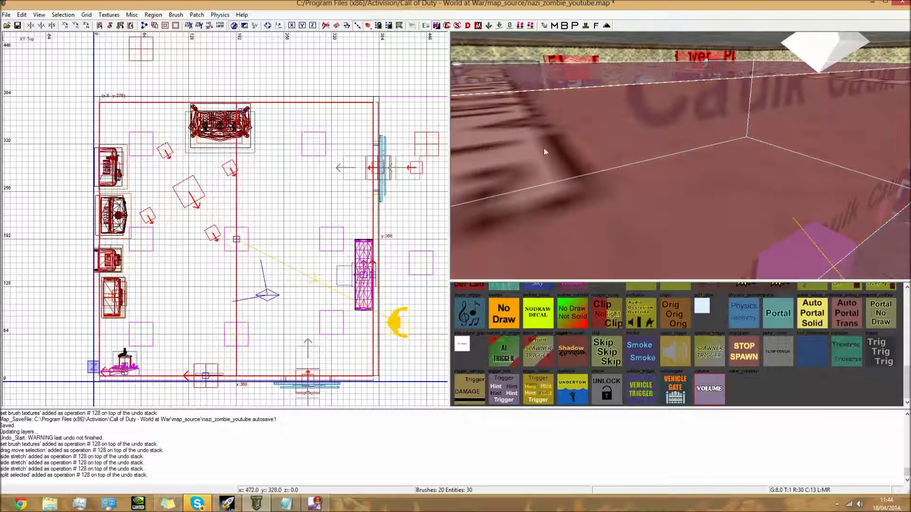
mouse_move(543, 148)
right_mouse_down()
mouse_move(617, 124)
mouse_move(600, 113)
right_mouse_up()
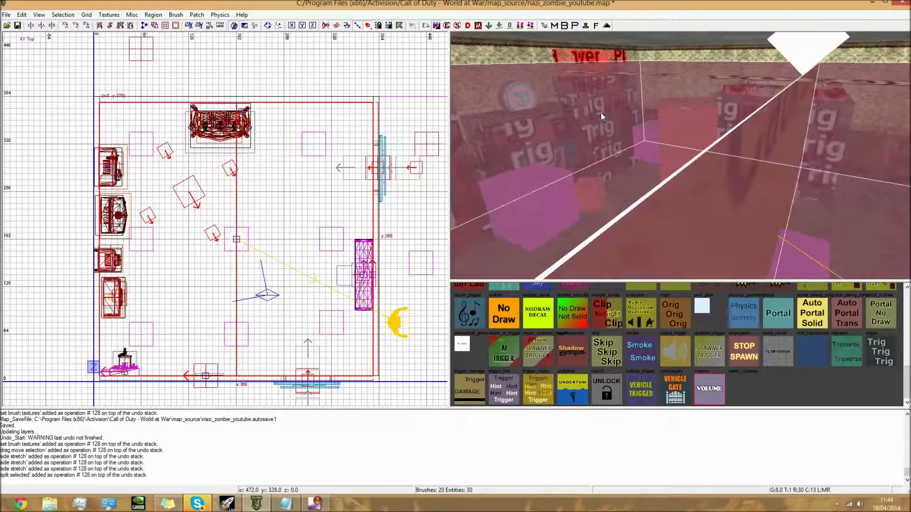
left_click(601, 112, "shift")
mouse_move(279, 262)
left_mouse_down()
mouse_move(379, 181)
mouse_move(399, 147)
mouse_move(276, 261)
left_mouse_up()
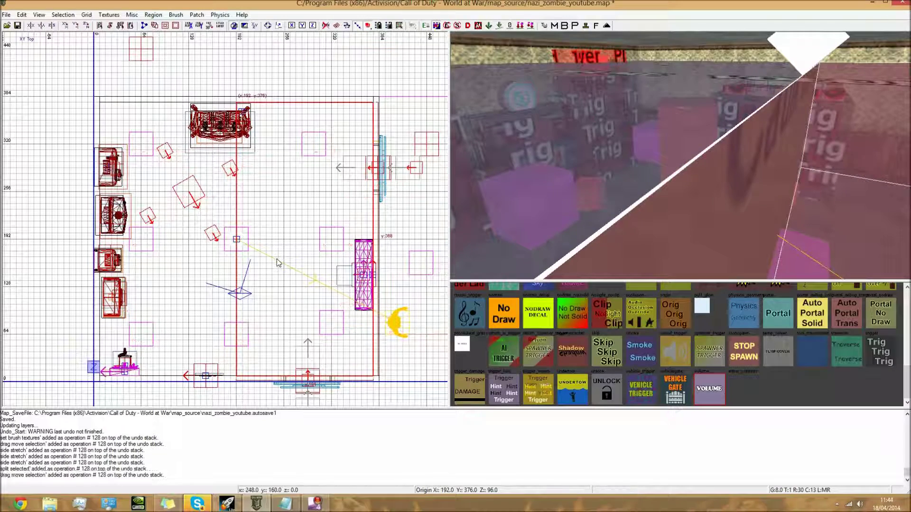
Step: Undo the last move and the split of the info_volume, and clear the selection
key("ctrl+z")
key("ctrl+z")
key("Escape")
Step: Give the info_volume the key targetname with the value playable_area, then close its entity properties and deselect it
right_click_drag(656, 153, 657, 153)
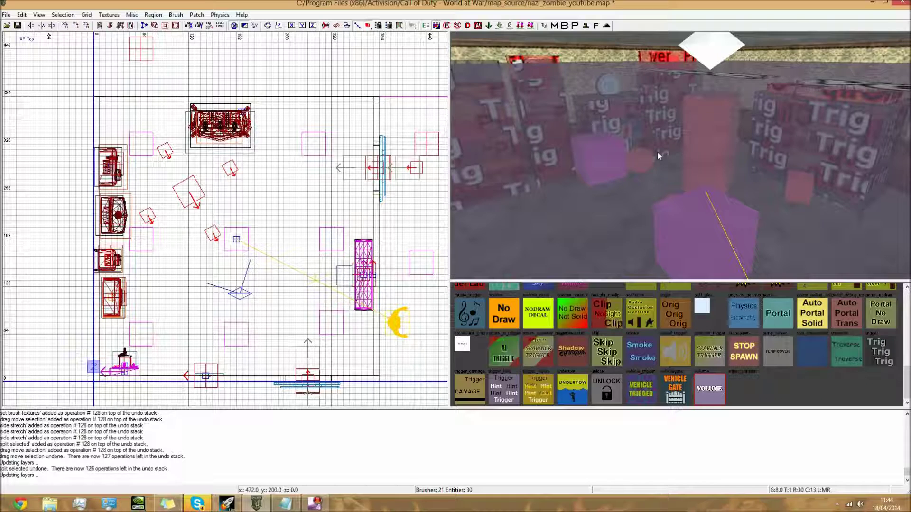
mouse_move(650, 161)
right_mouse_down()
mouse_move(640, 186)
mouse_move(656, 152)
mouse_move(661, 167)
right_mouse_up()
left_click(661, 167, "shift")
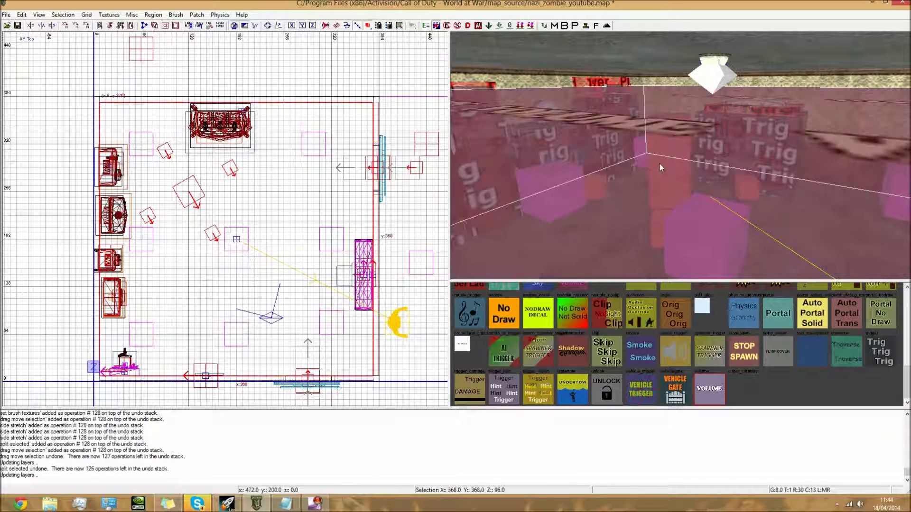
key("n")
left_click_drag(38, 308, 20, 311)
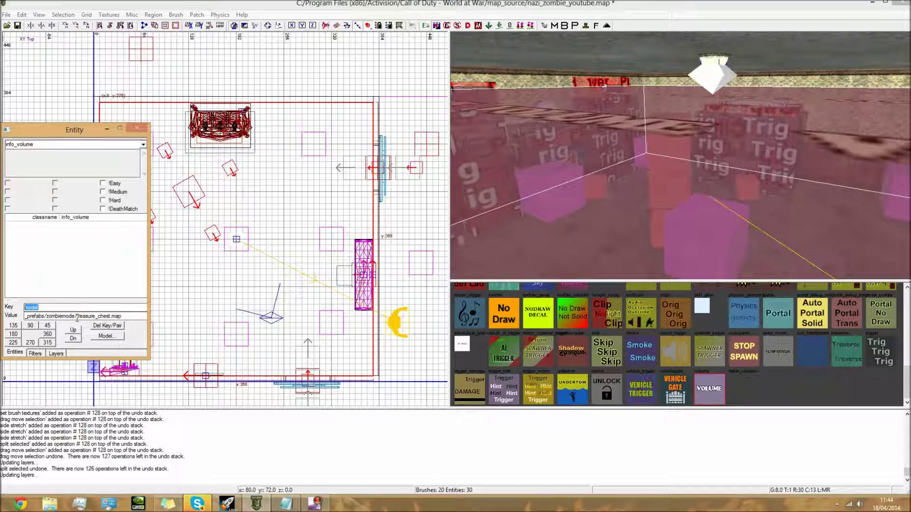
key("BackSpace")
key("Return")
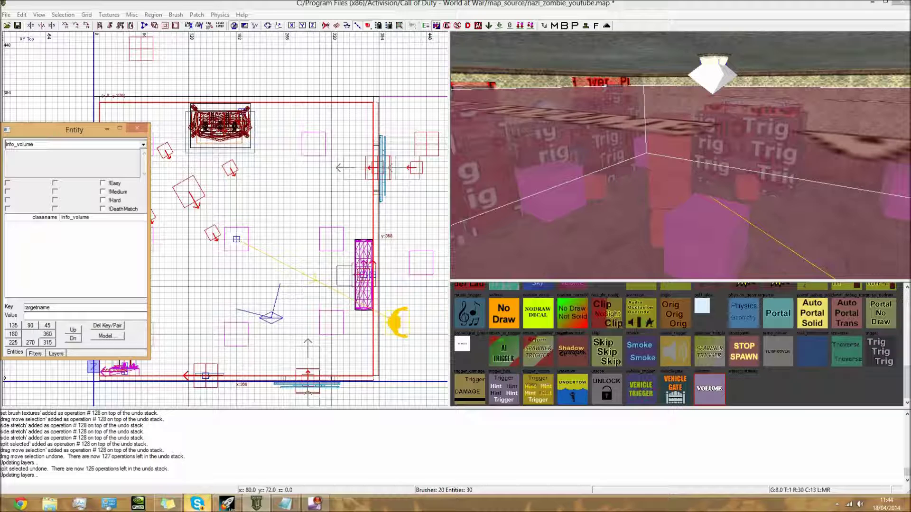
type("playable_area")
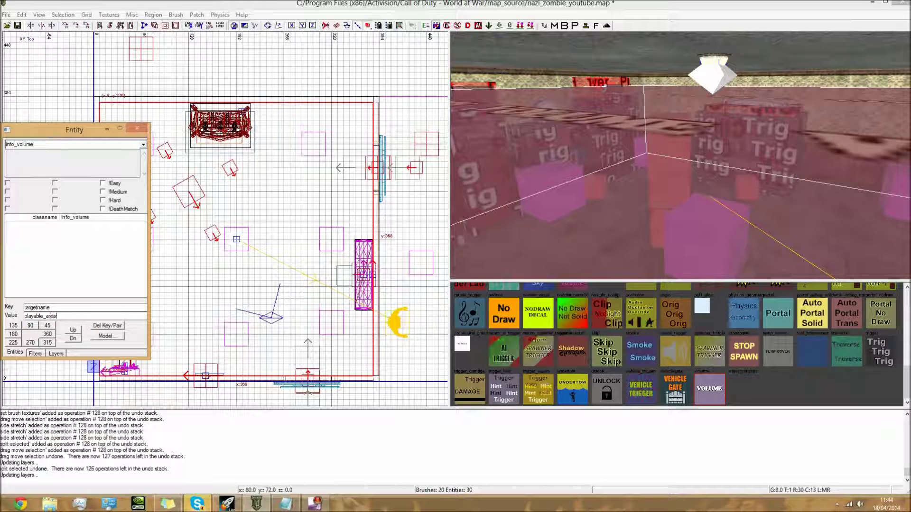
key("Return")
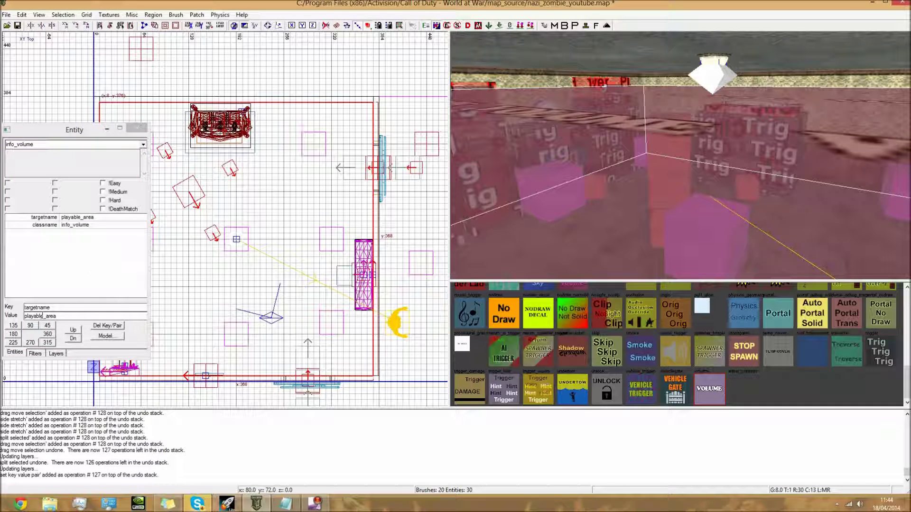
key("n")
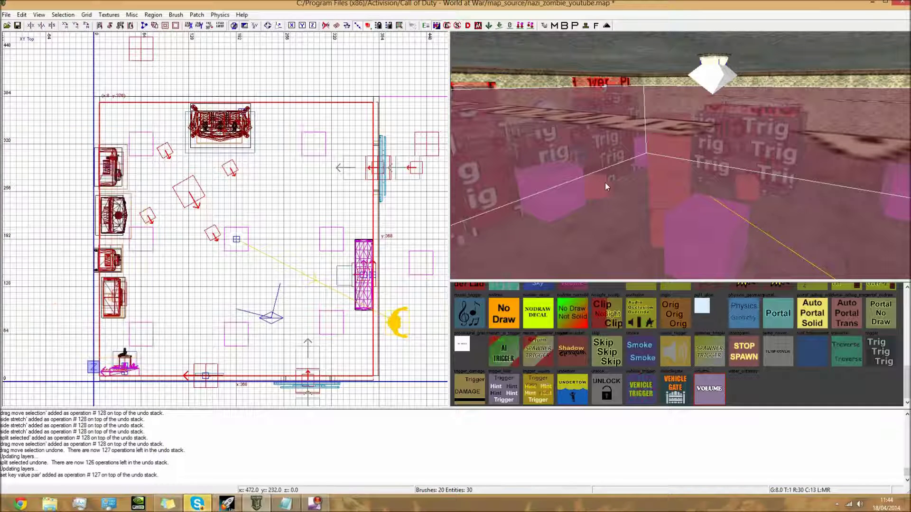
key("Escape")
mouse_move(628, 157)
right_mouse_down()
mouse_move(697, 166)
mouse_move(692, 172)
mouse_move(641, 141)
mouse_move(692, 145)
mouse_move(684, 144)
right_mouse_up()
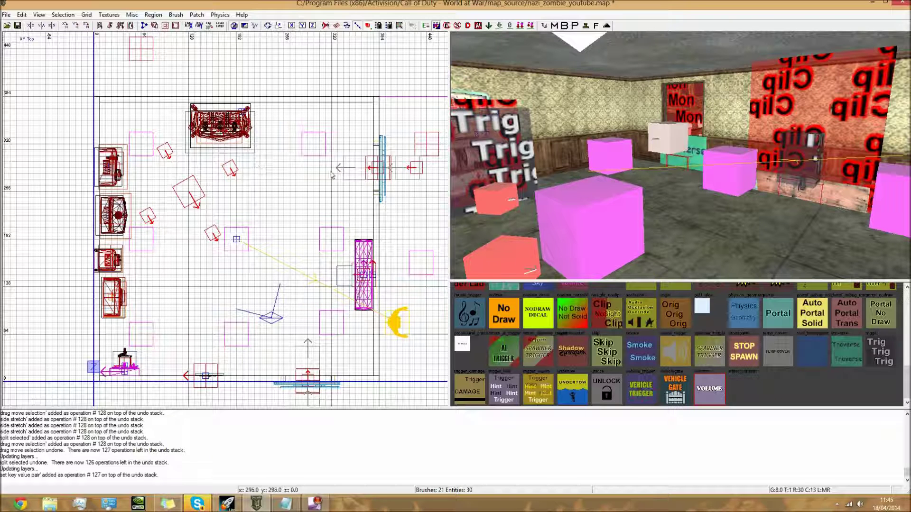
right_click_drag(611, 204, 506, 231)
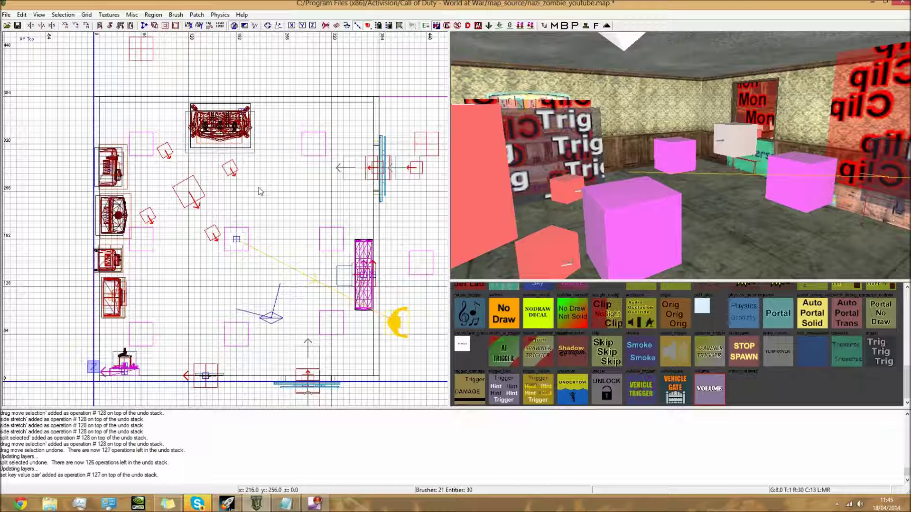
right_click_drag(544, 190, 590, 231)
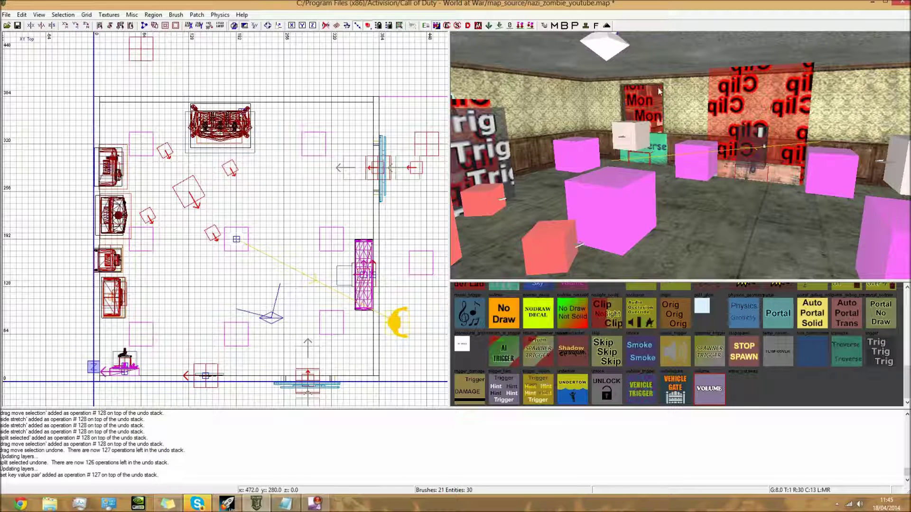
right_click_drag(715, 231, 701, 90)
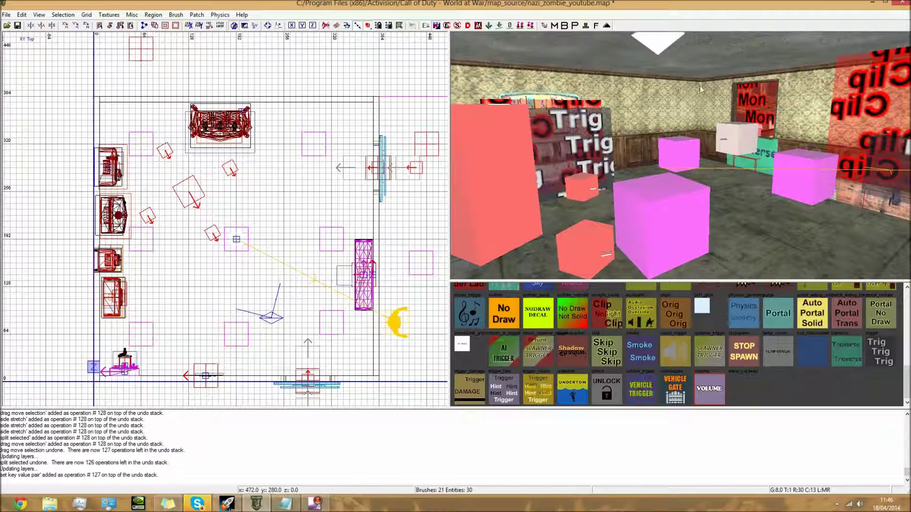